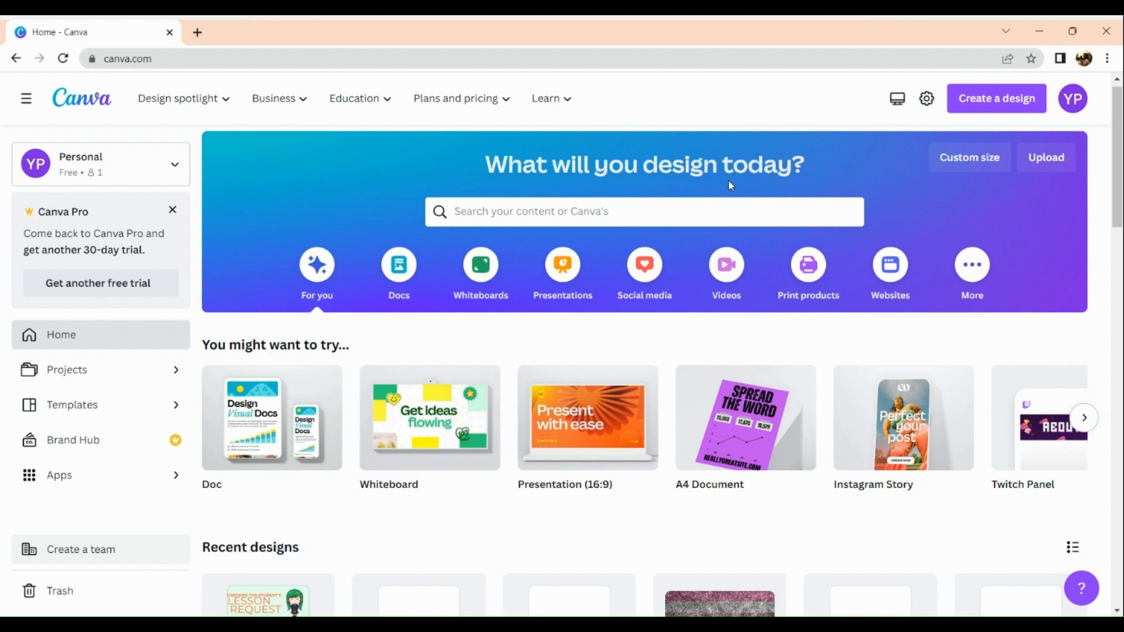
- Open the Elegant Minimalist Weekly Planner from the recent designs, declining Memory Saver and staying in the browser instead of the desktop app
scroll(728, 183, down, 2)
scroll(728, 182, down, 2)
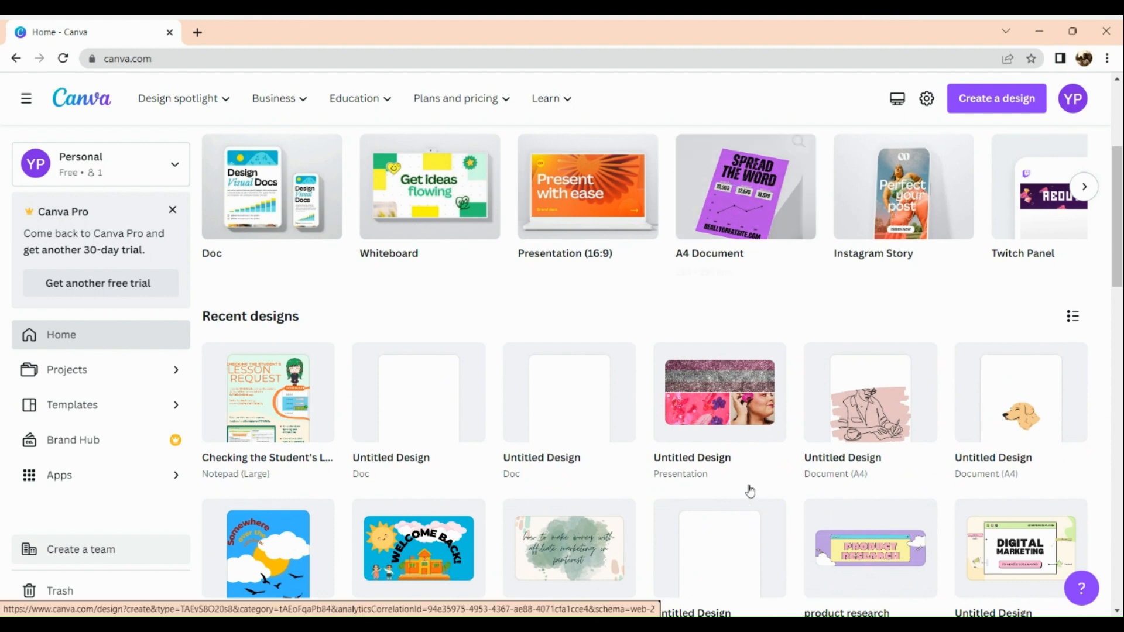
scroll(750, 491, down, 4)
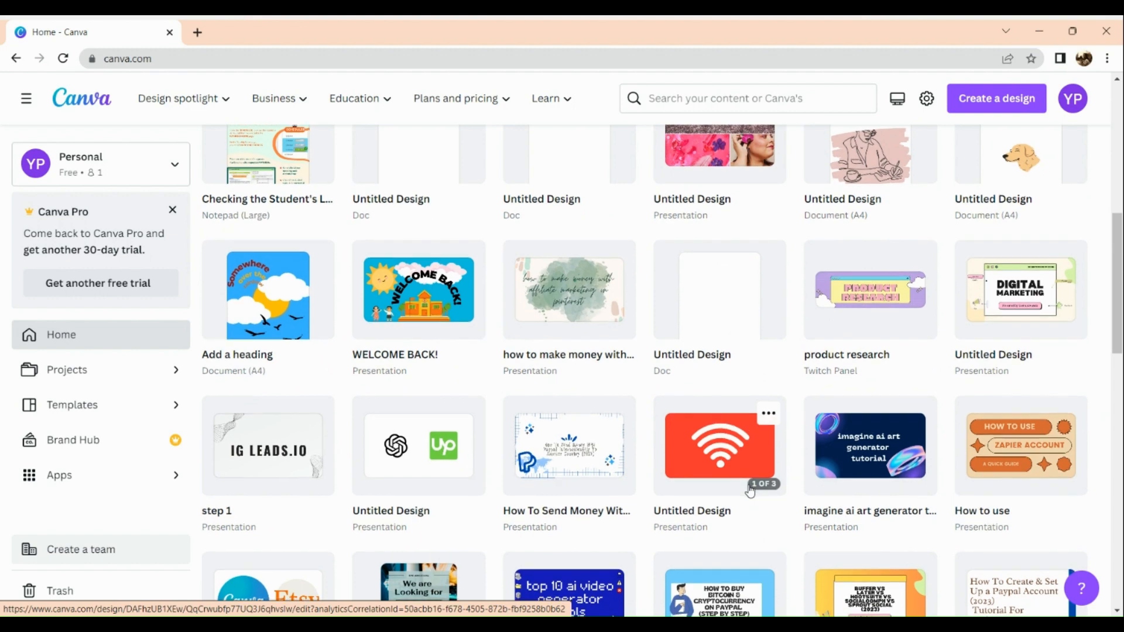
scroll(750, 490, up, 1)
scroll(750, 491, down, 4)
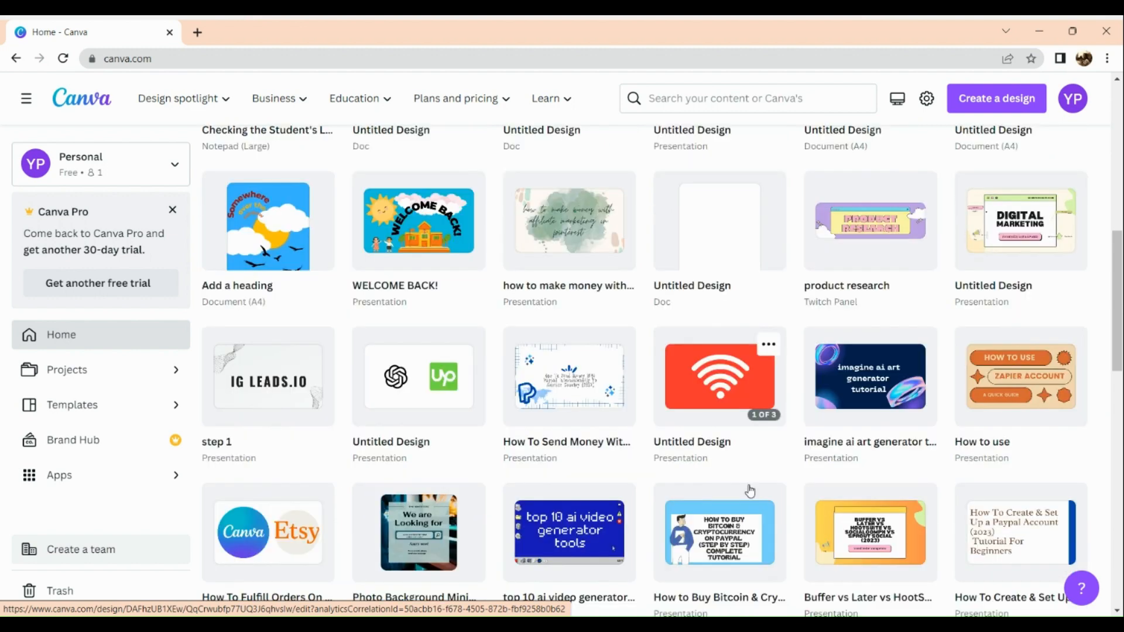
scroll(749, 490, down, 6)
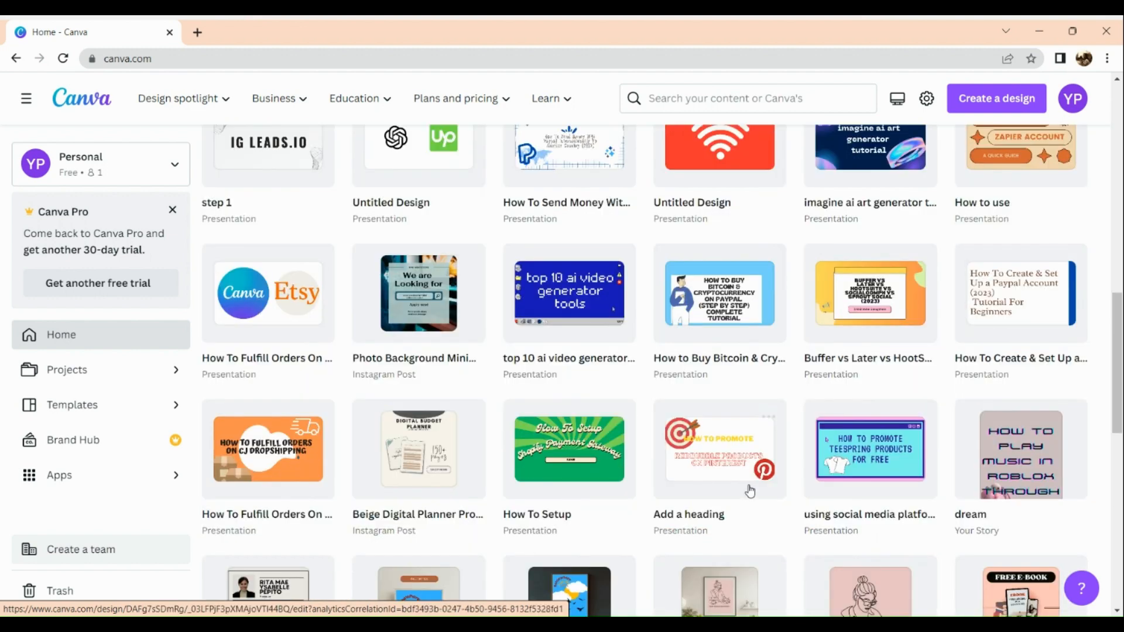
scroll(749, 491, down, 3)
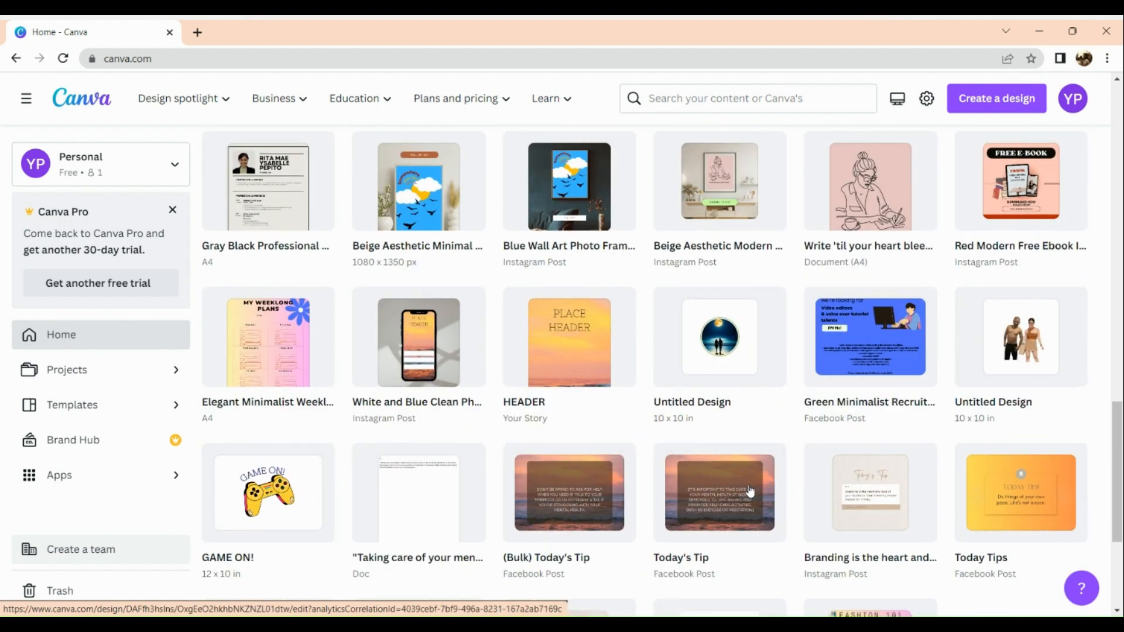
scroll(749, 491, up, 1)
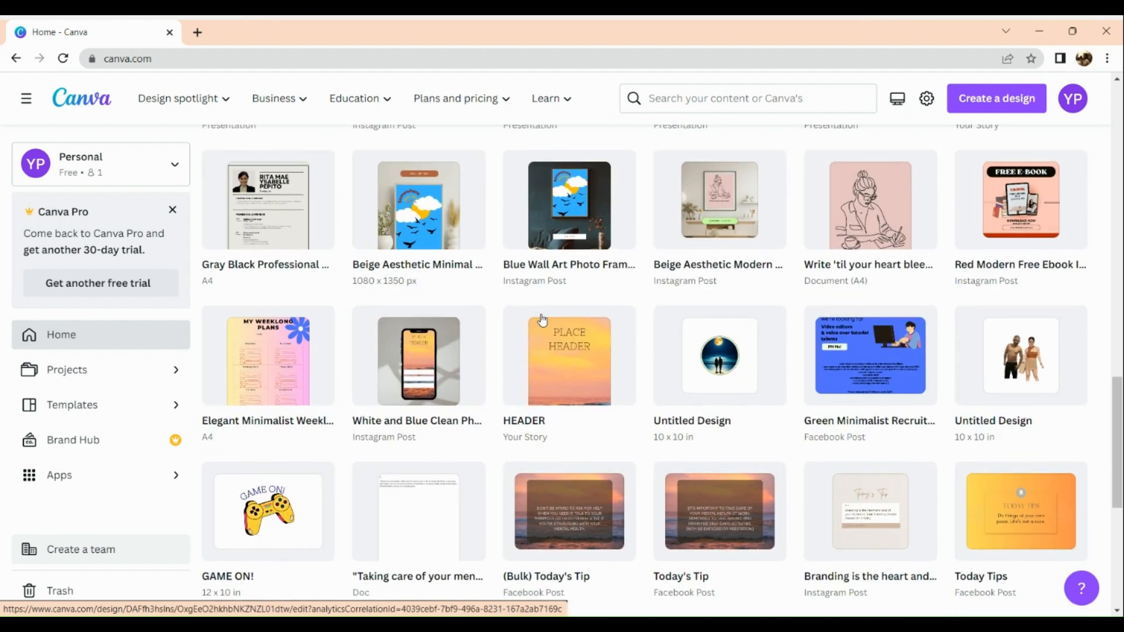
click(286, 390)
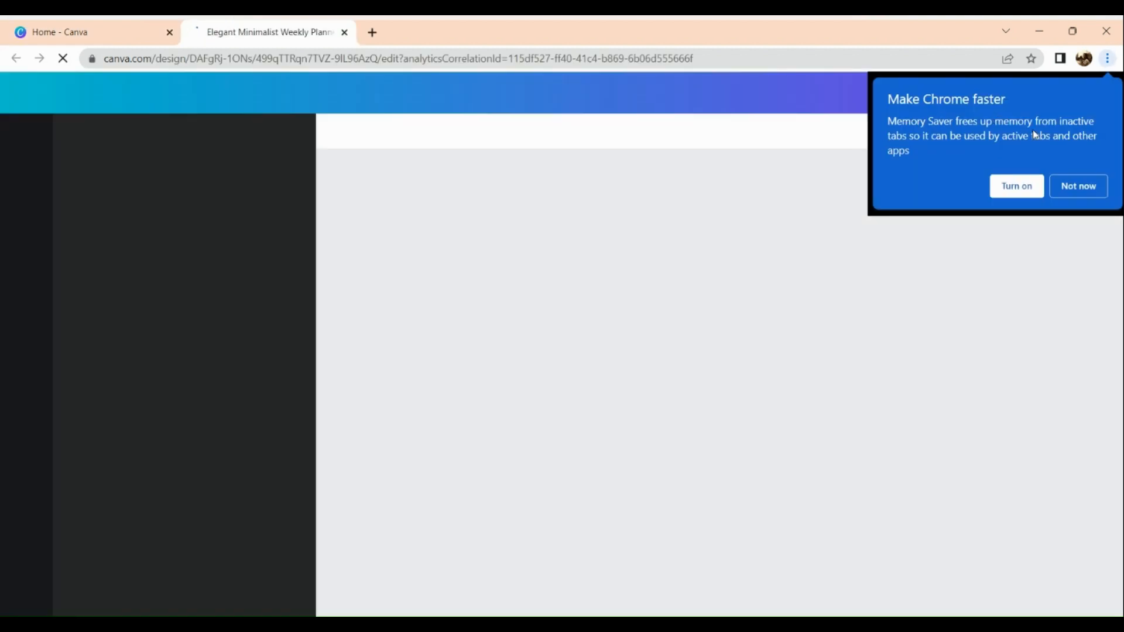
click(1093, 184)
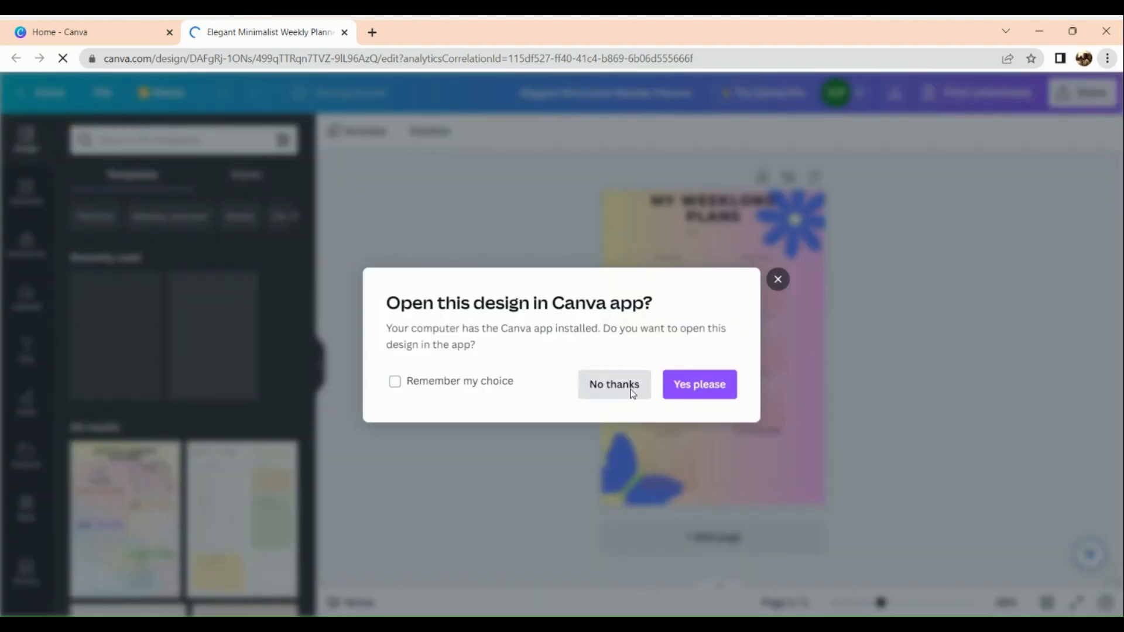
click(615, 385)
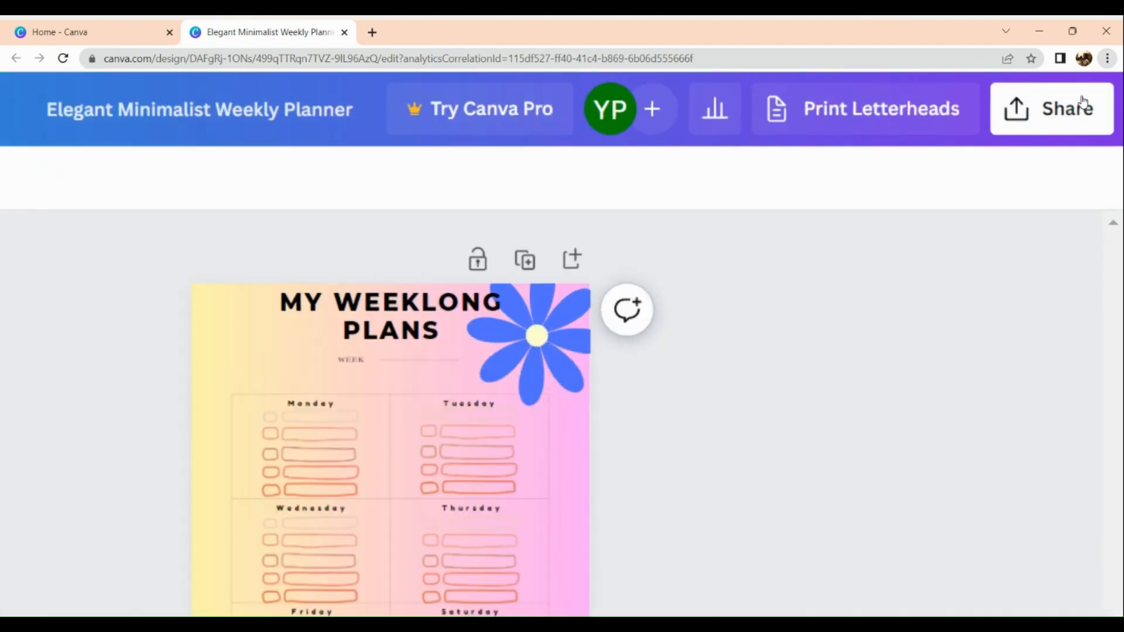
- Download the weekly planner design as a PNG file
click(1083, 102)
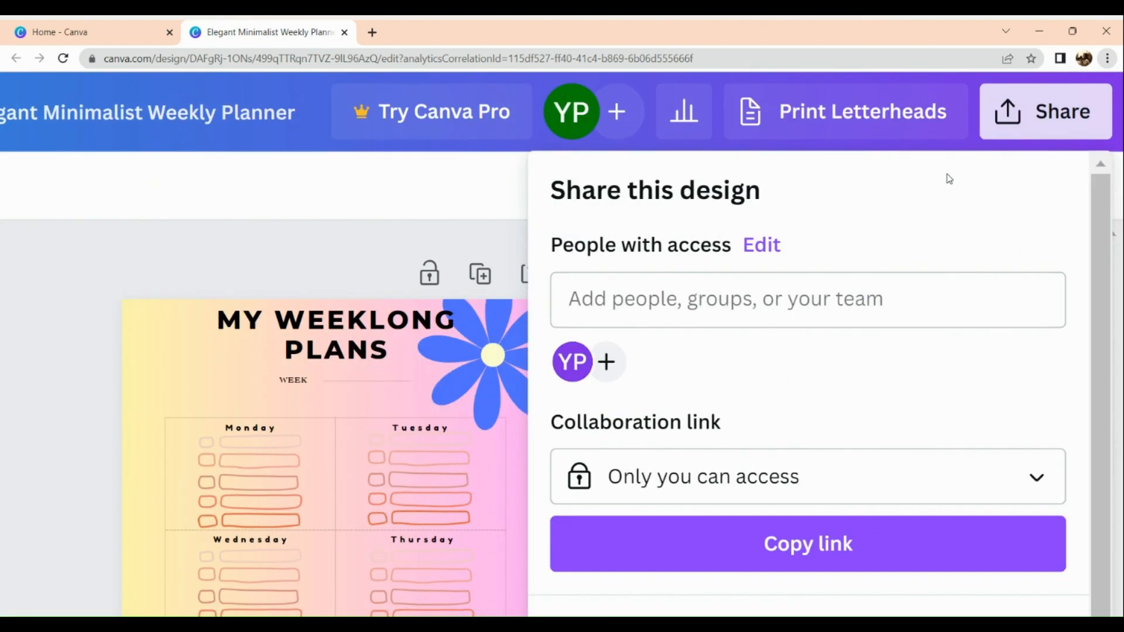
scroll(950, 179, down, 1)
scroll(905, 359, down, 7)
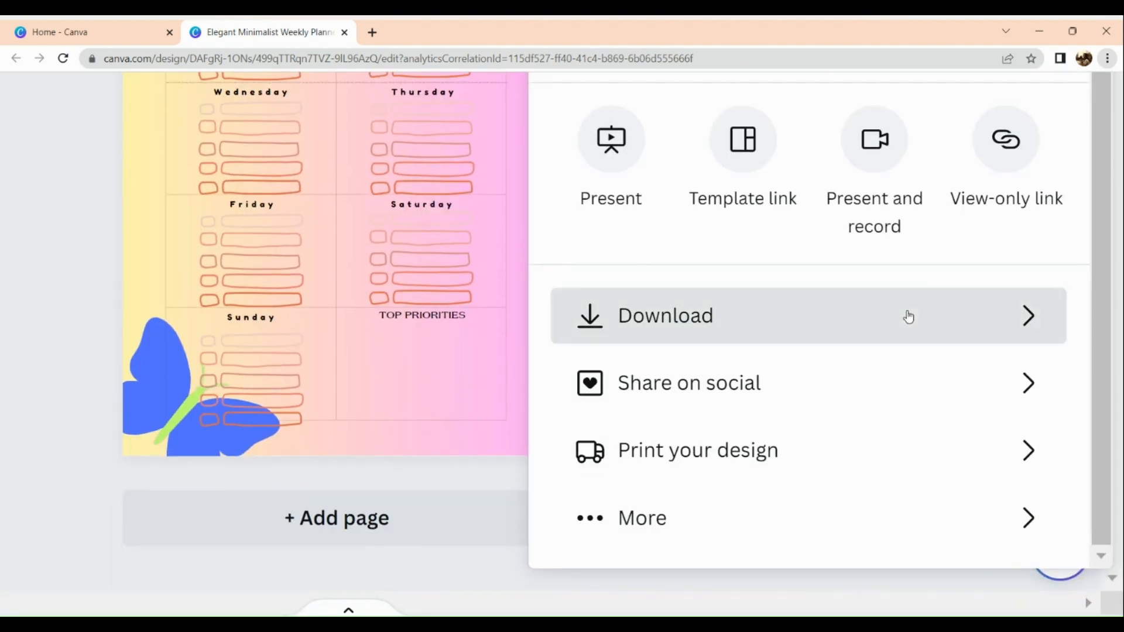
click(908, 316)
click(897, 317)
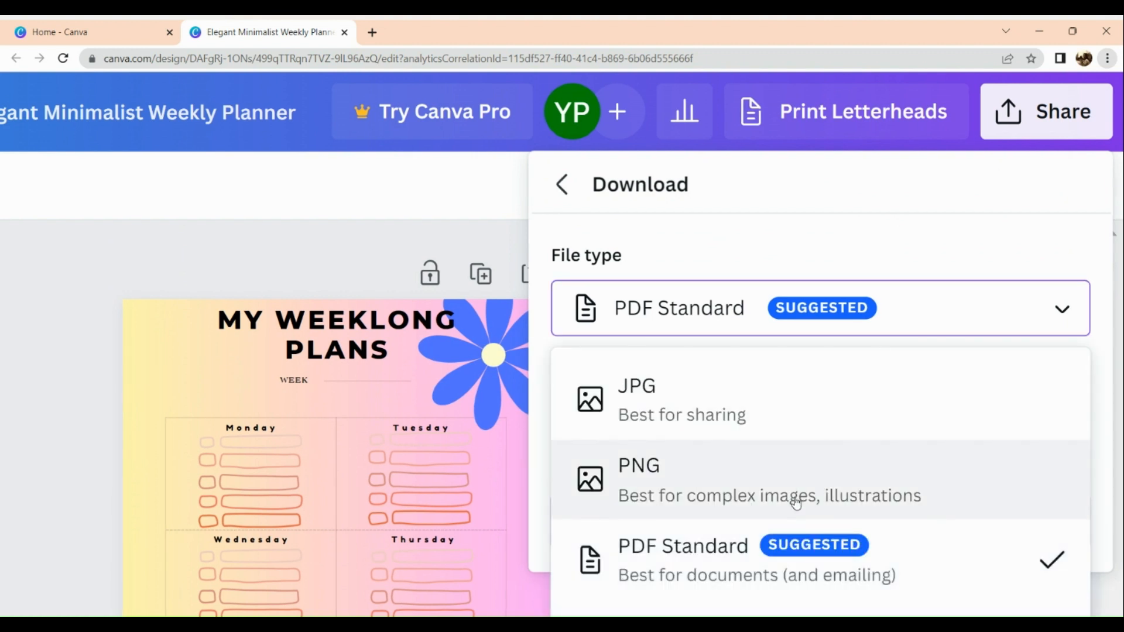
click(781, 507)
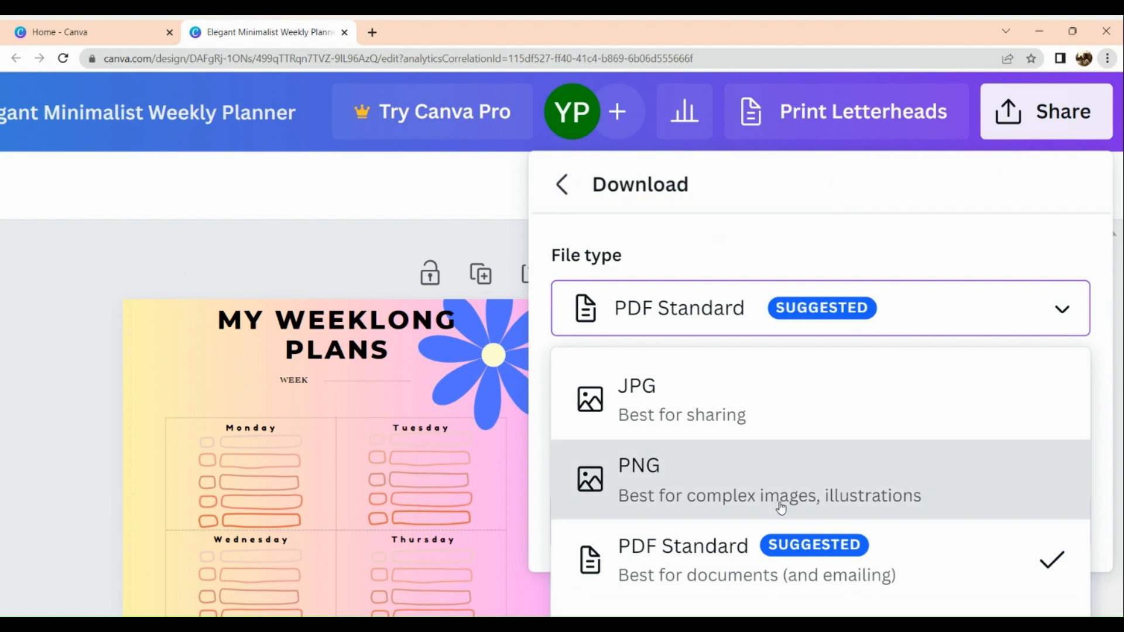
scroll(778, 507, down, 3)
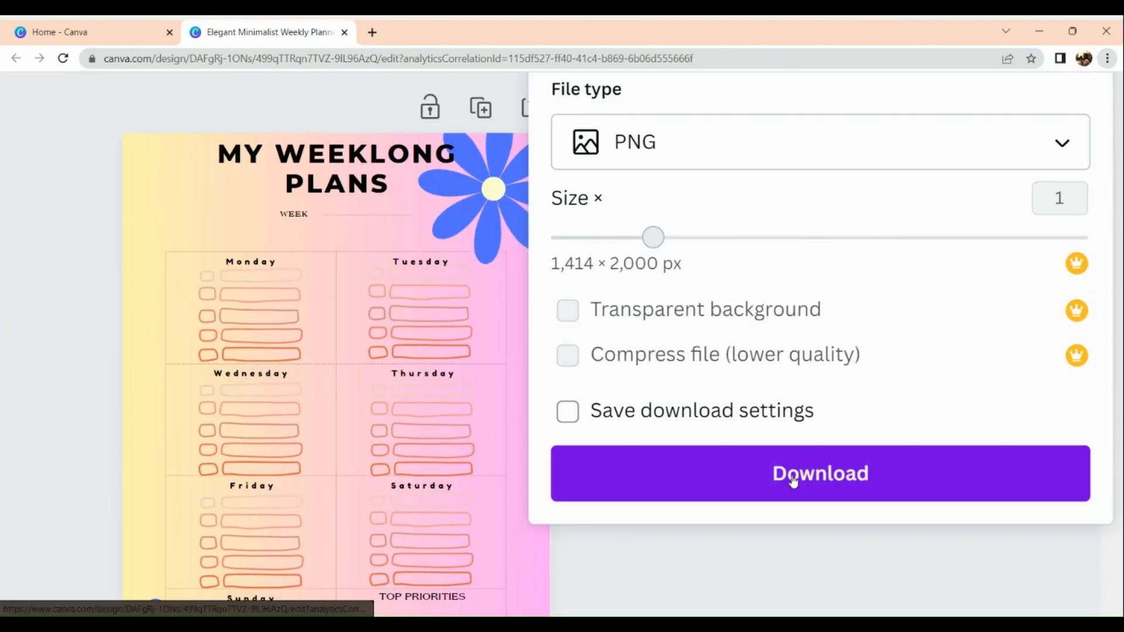
click(793, 479)
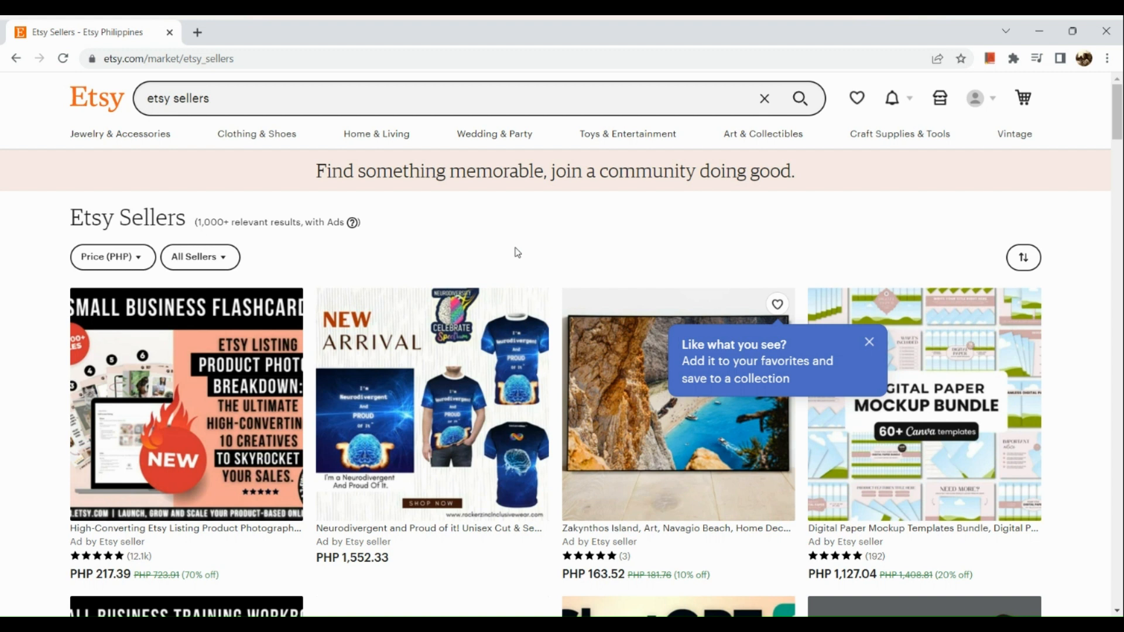
- In Etsy, open the seller account's Shop Manager dashboard
click(981, 98)
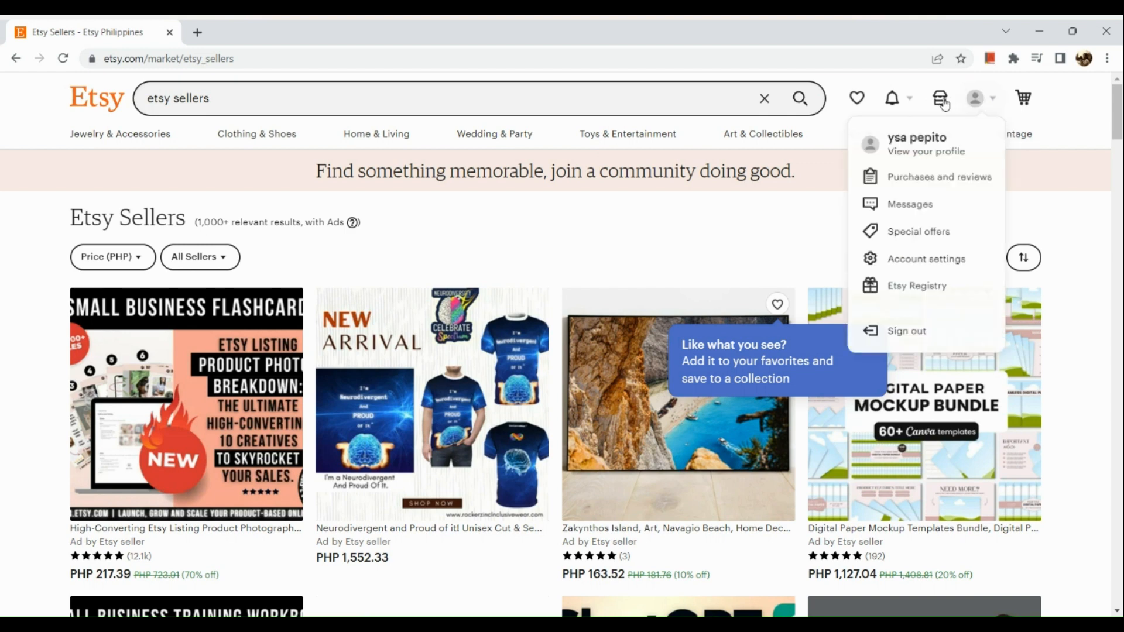
click(942, 100)
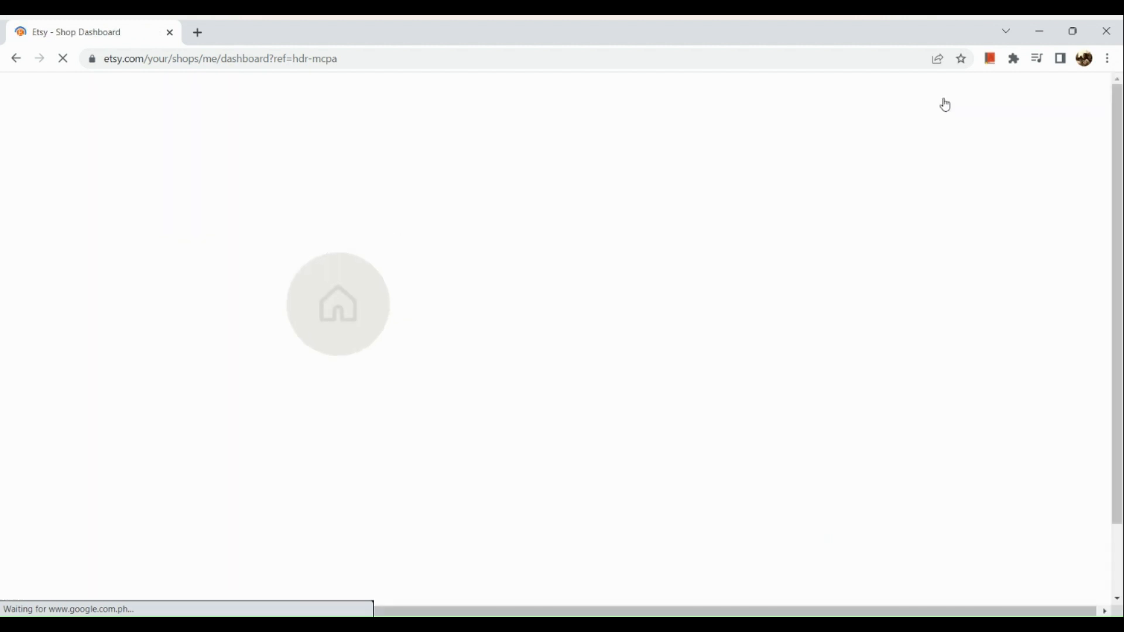
right_click(946, 105)
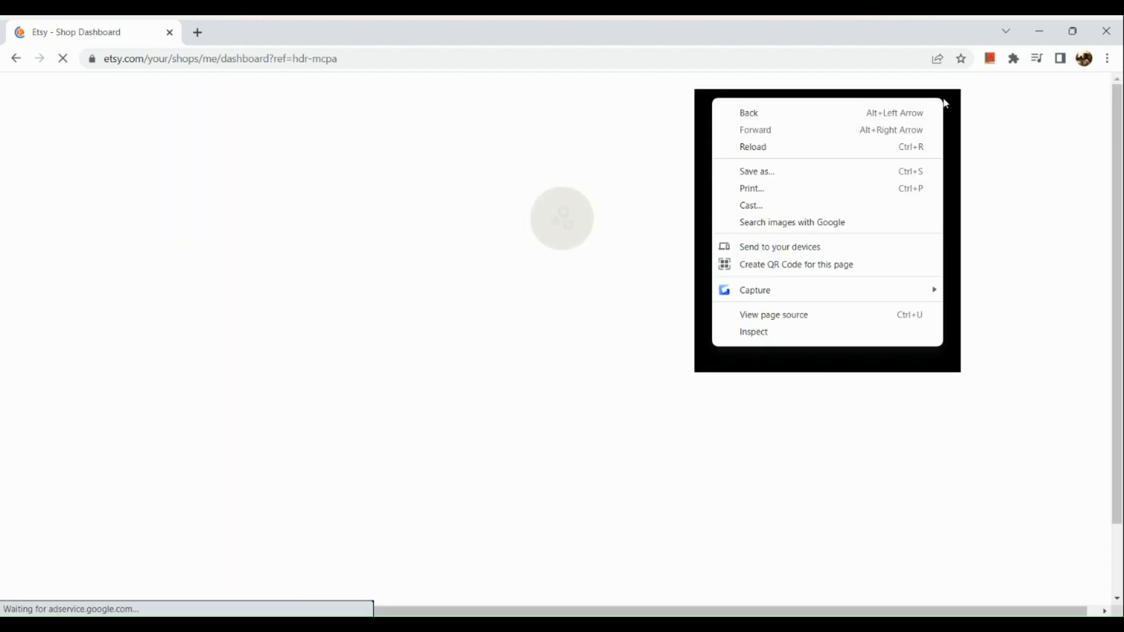
click(539, 291)
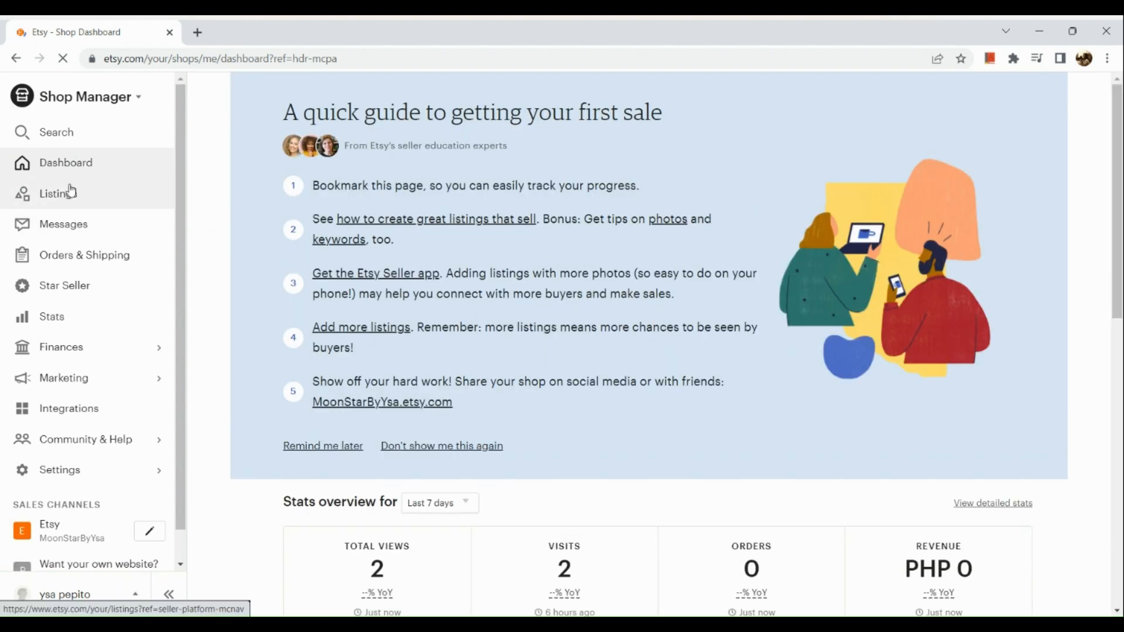
- Open the shop's listings and start a new listing
scroll(71, 190, up, 5)
scroll(70, 191, left, 2)
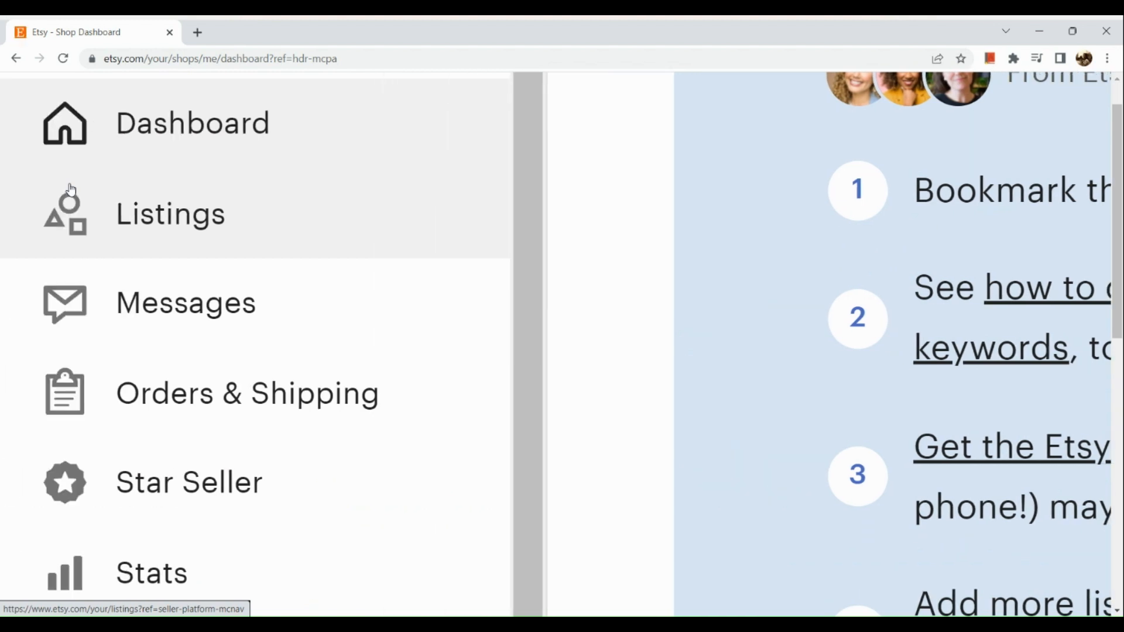
click(81, 215)
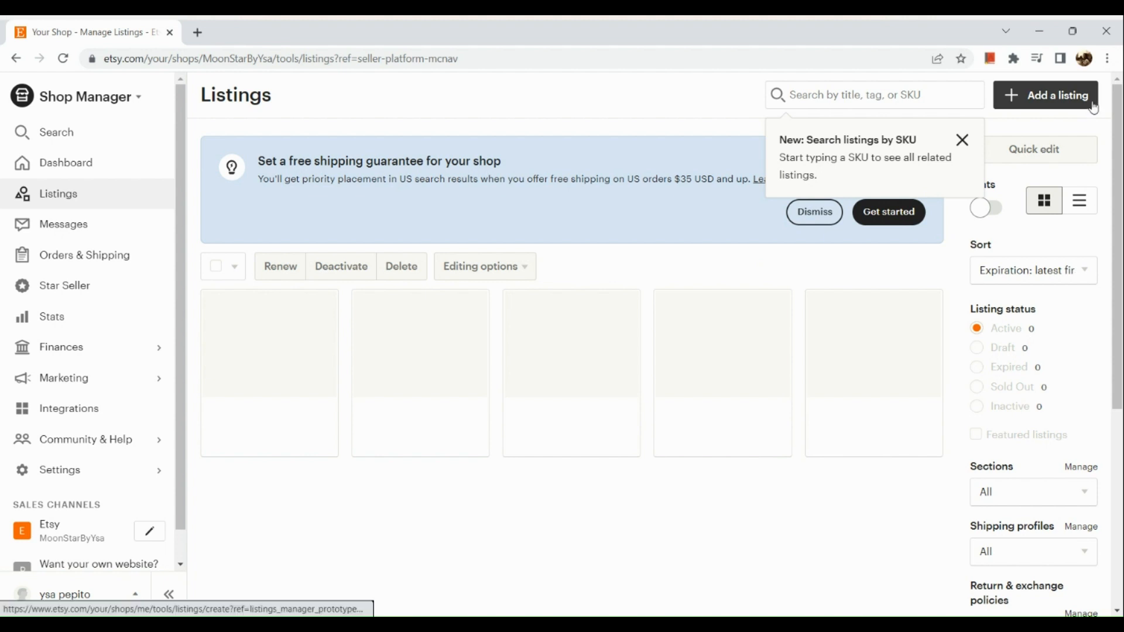
click(1066, 106)
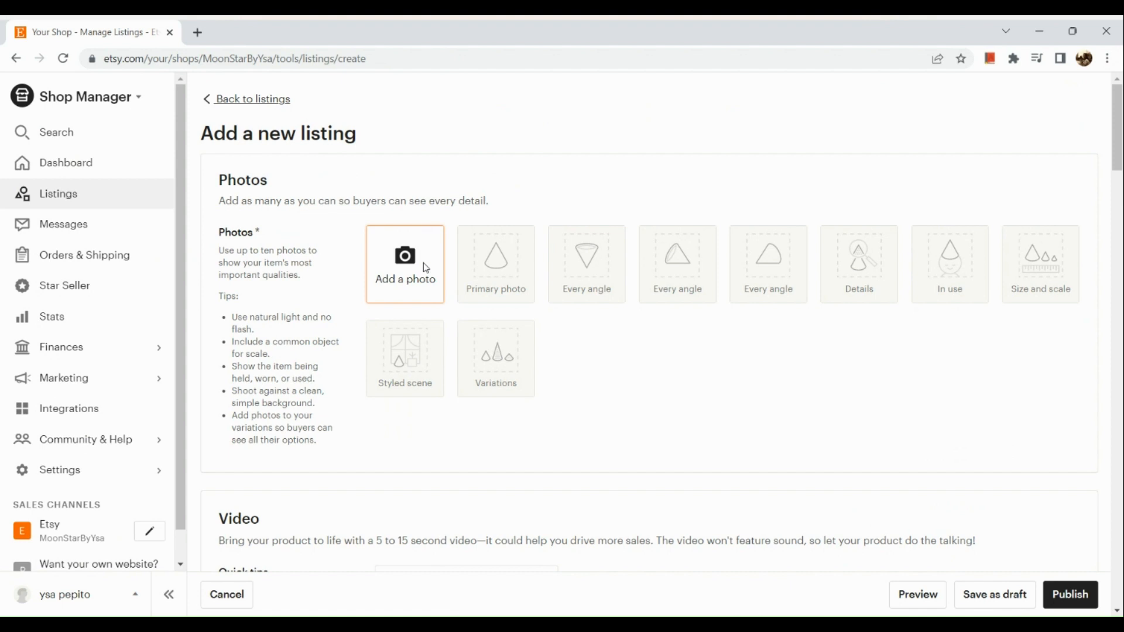
- Add the weekly planner image as the listing's primary photo and reposition its thumbnail to show the "My Weeklong Plans" heading
click(426, 267)
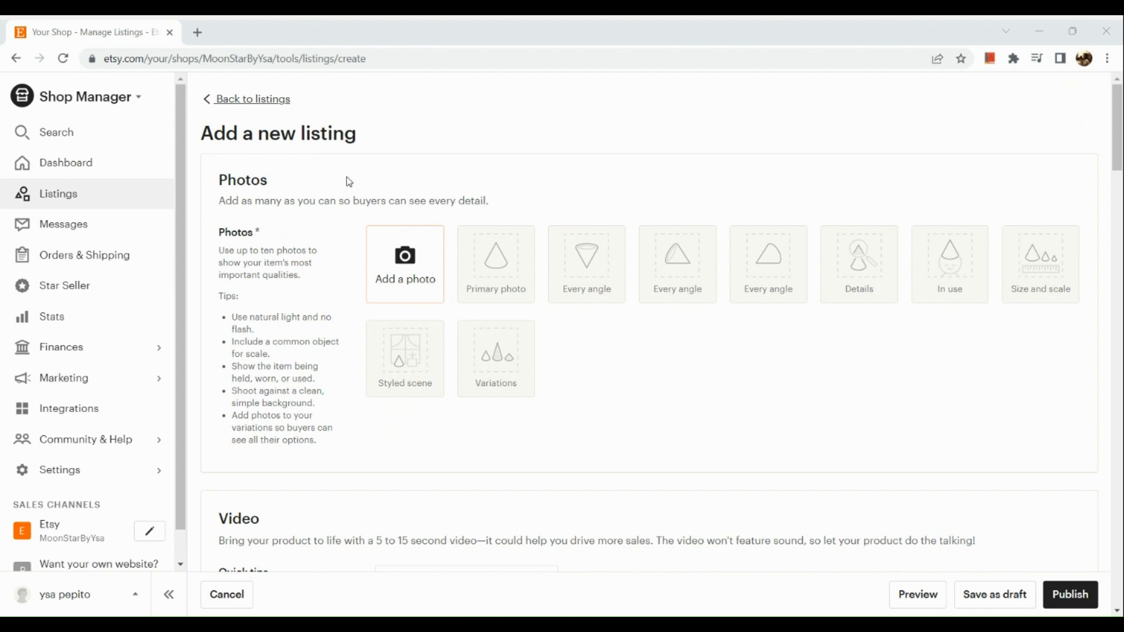
double_click(350, 182)
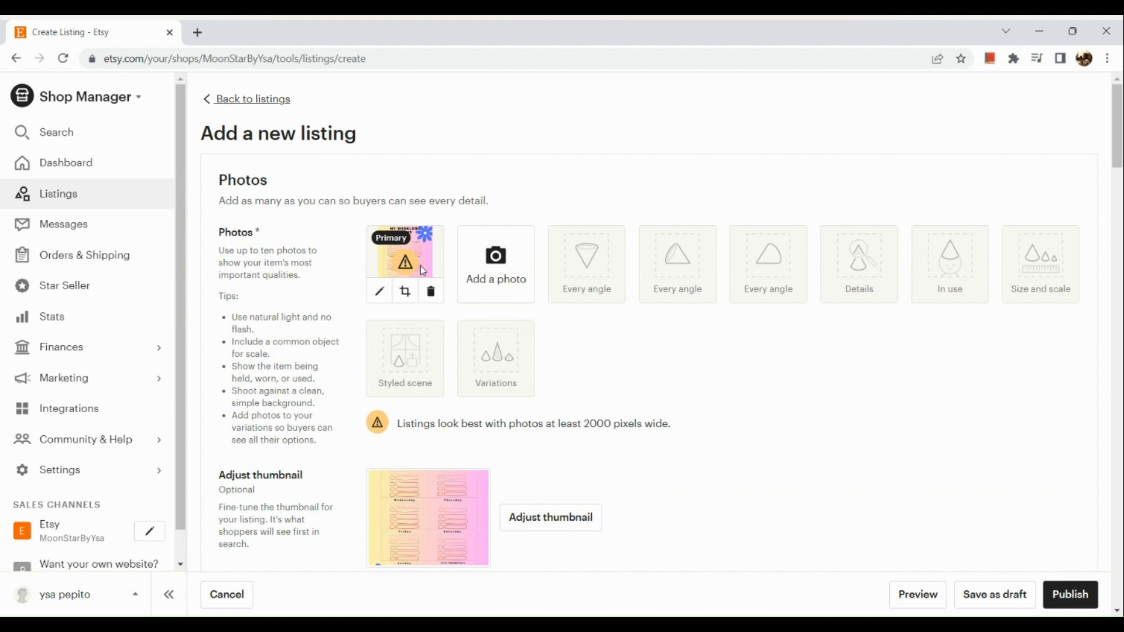
scroll(572, 472, down, 2)
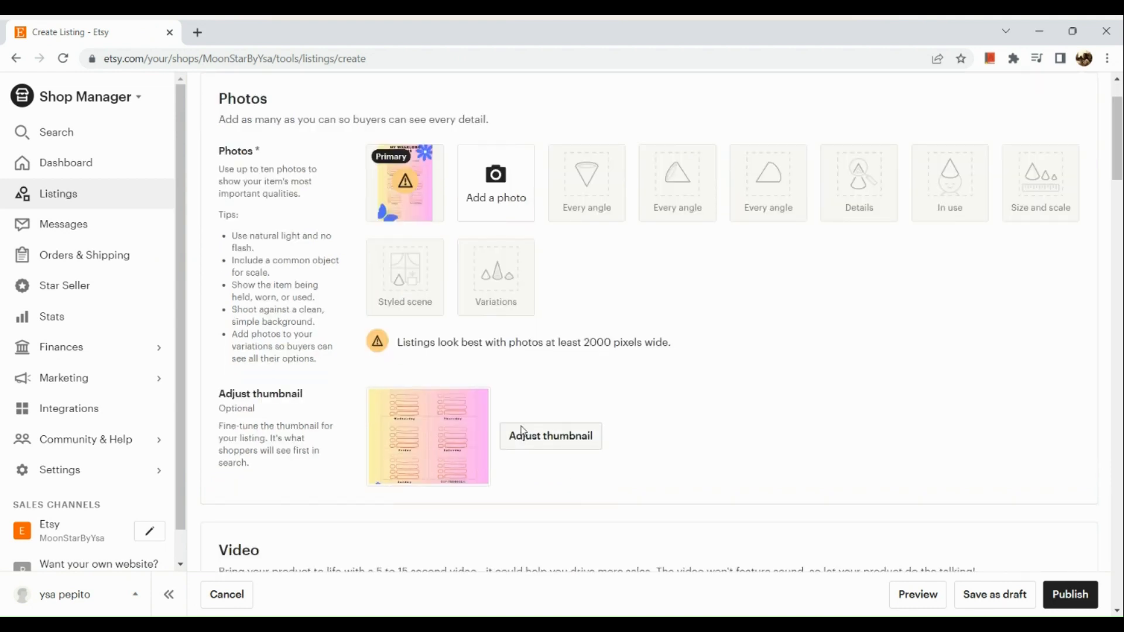
click(552, 449)
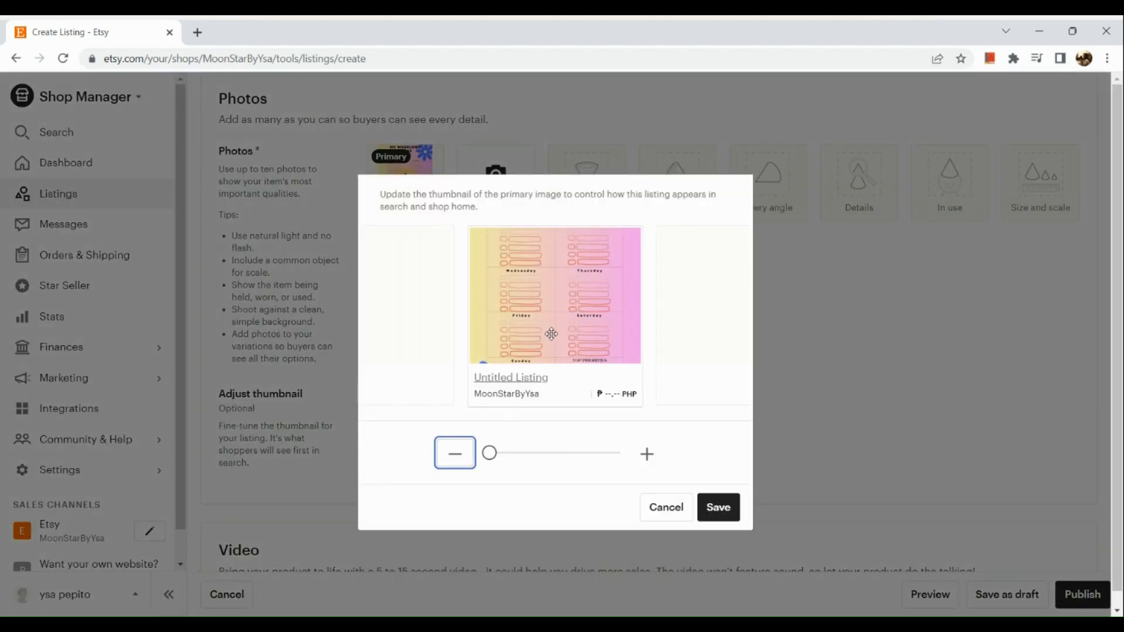
drag(552, 334, 552, 391)
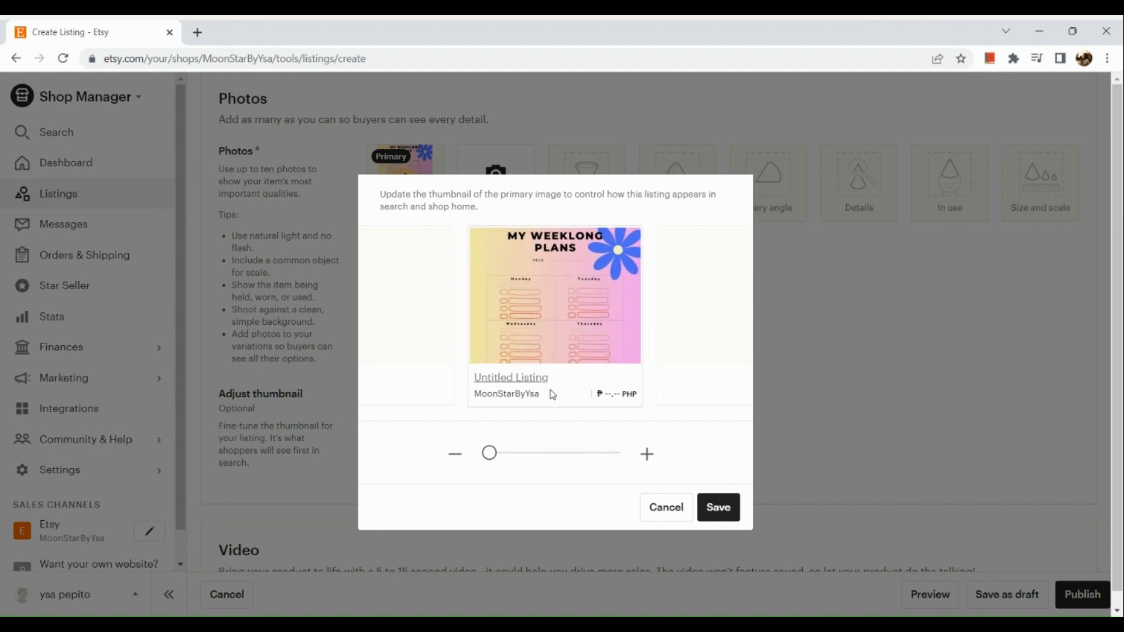
click(730, 505)
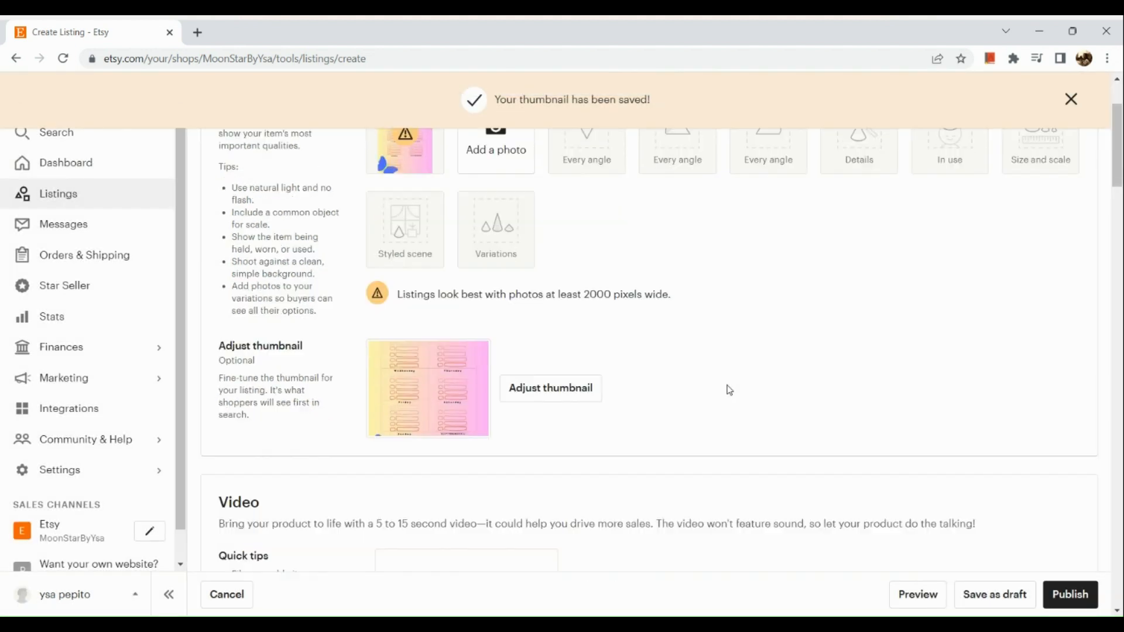
- Review the new listing form's video, listing details, description, tags, and inventory and pricing sections
scroll(729, 390, down, 6)
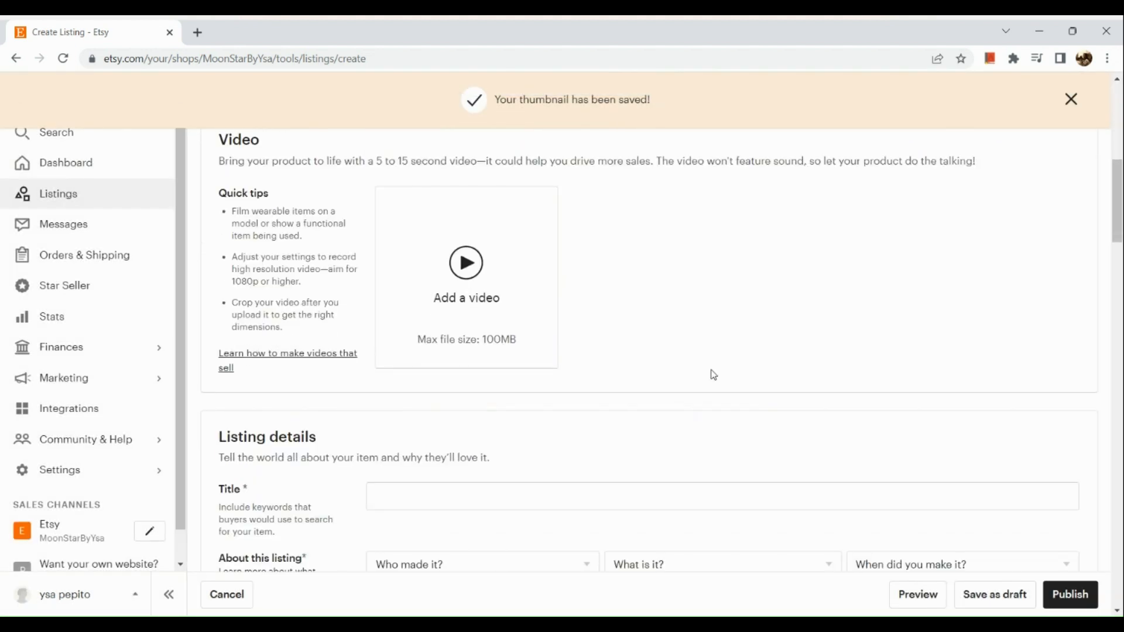
scroll(589, 335, down, 2)
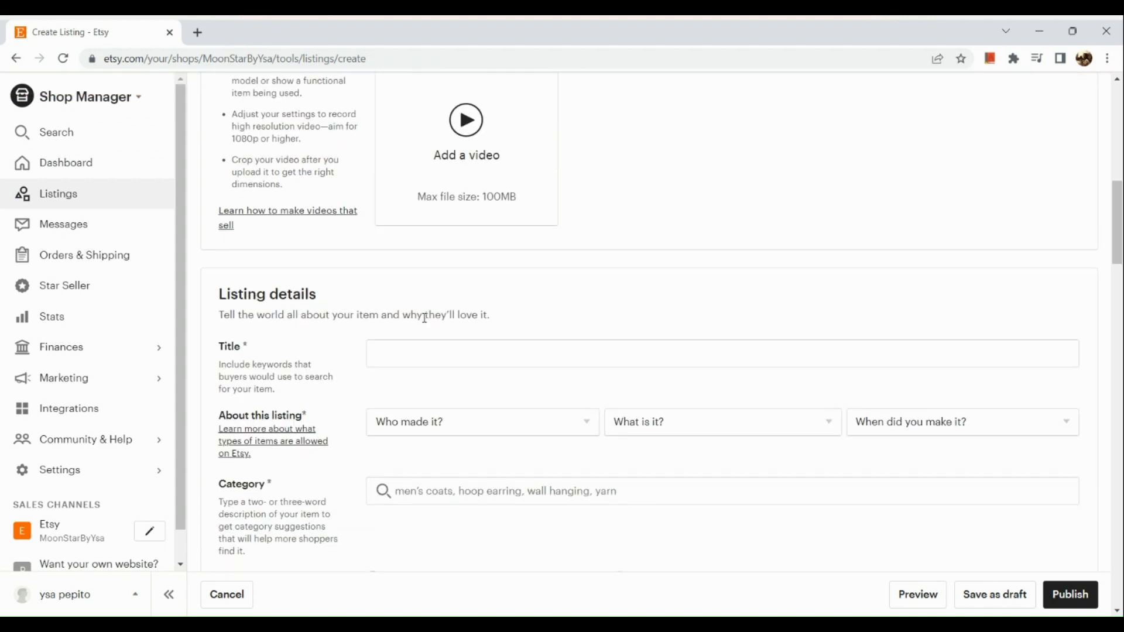
scroll(425, 317, down, 2)
scroll(426, 323, down, 2)
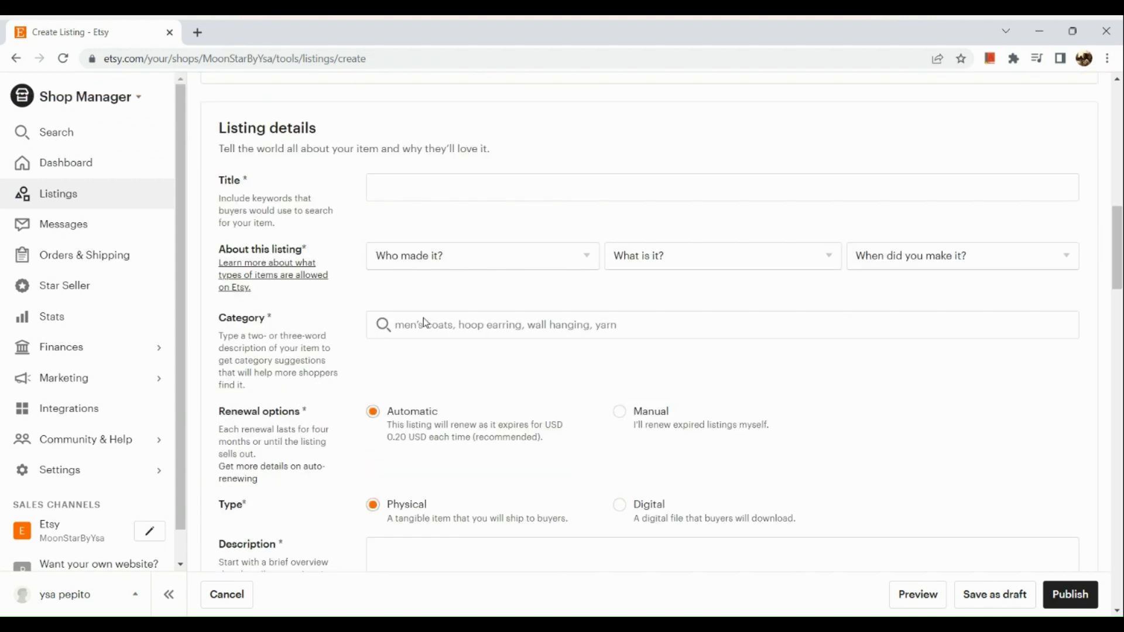
scroll(425, 318, down, 1)
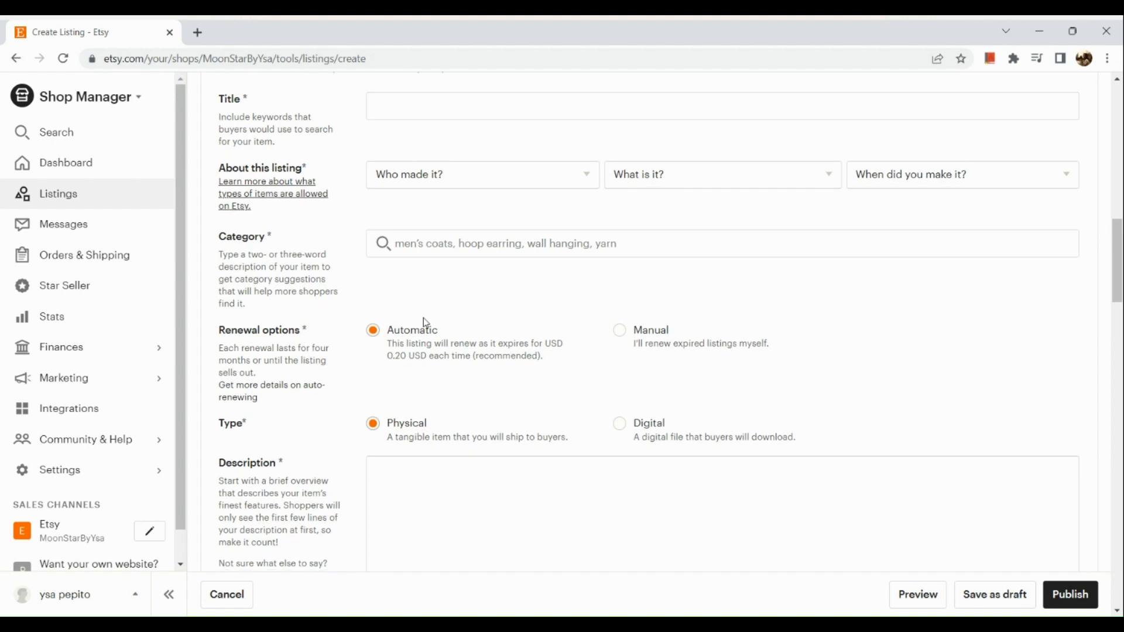
scroll(425, 323, down, 7)
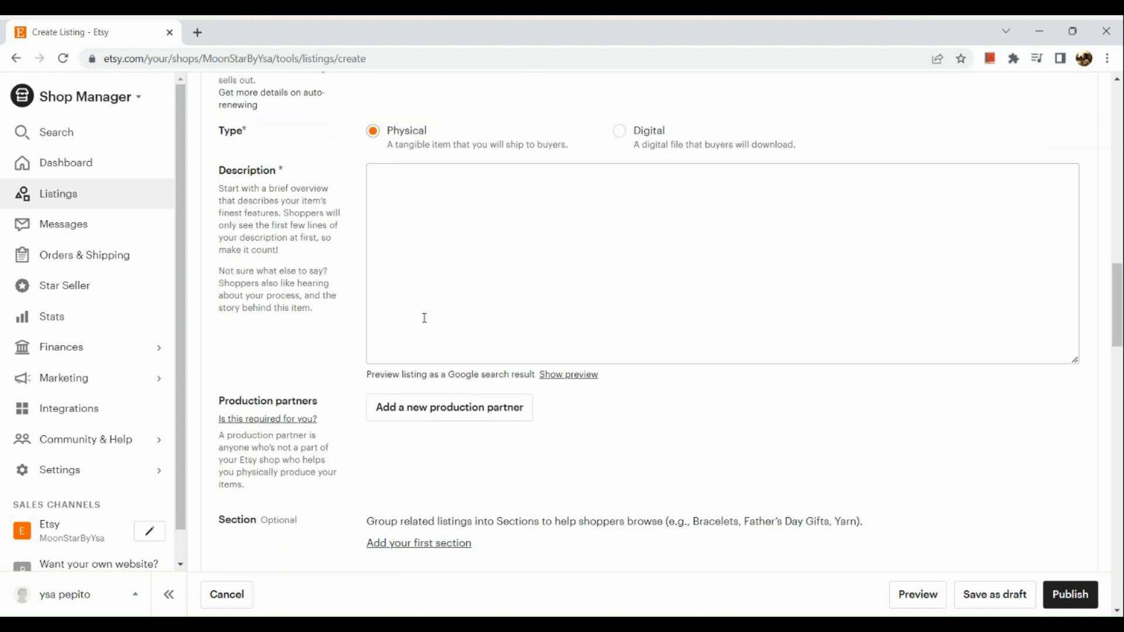
scroll(426, 323, down, 6)
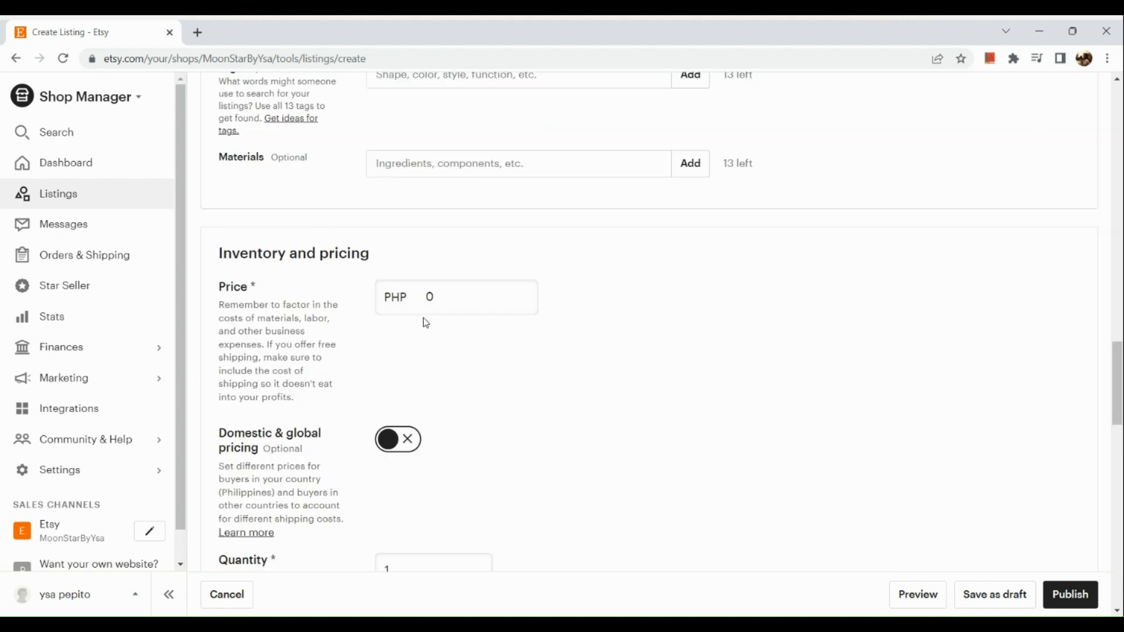
scroll(410, 380, down, 5)
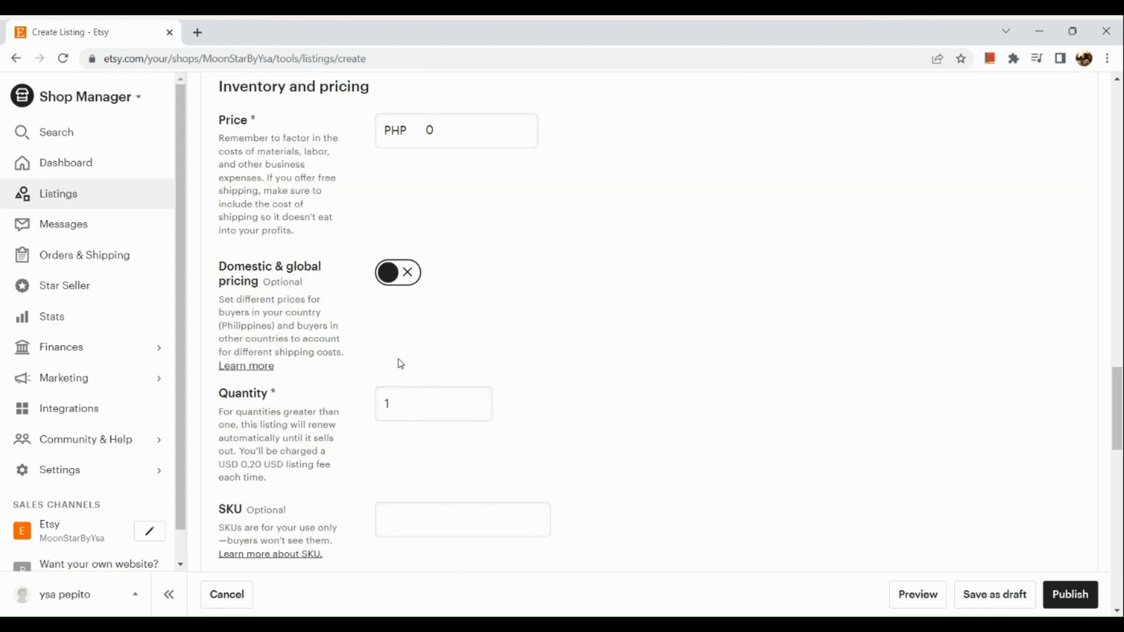
- Turn on personalization for the new listing to collect personalized information from buyers
scroll(401, 362, down, 1)
scroll(401, 364, down, 3)
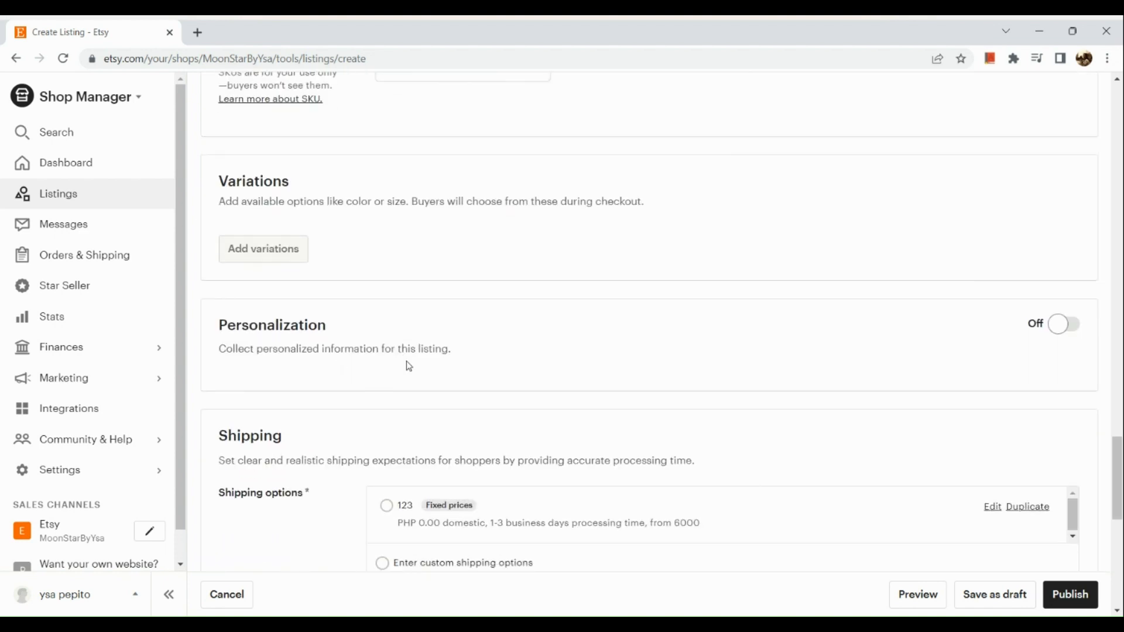
click(1070, 326)
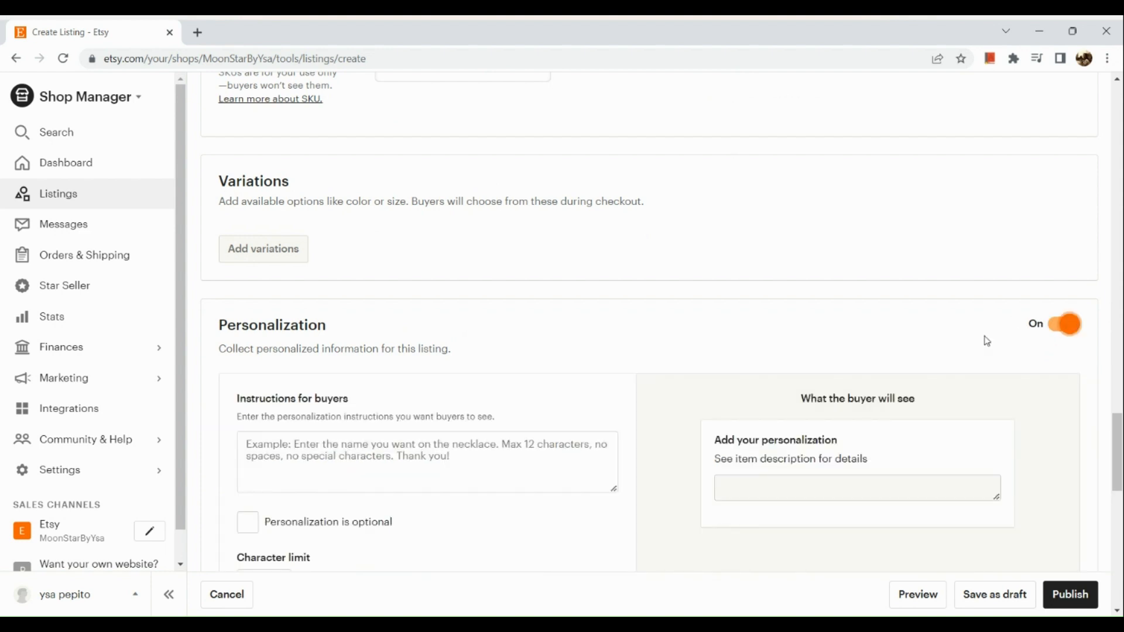
- Review the listing form's personalization fields, shipping options, returns and exchanges policies, and the preview, draft and publish choices
scroll(853, 394, down, 5)
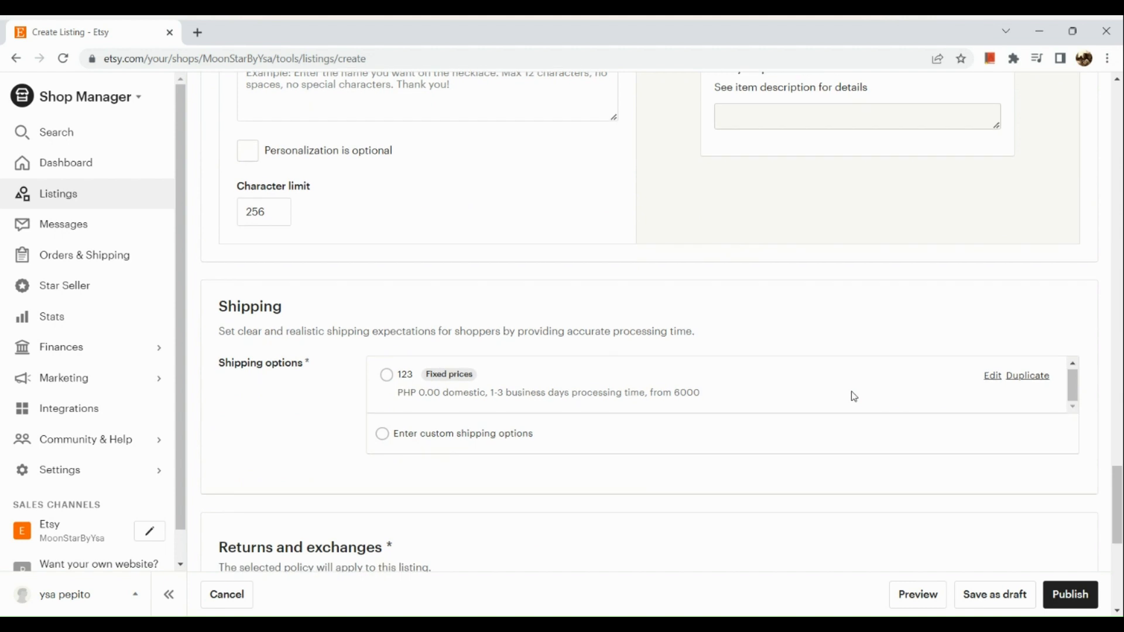
scroll(772, 539, down, 6)
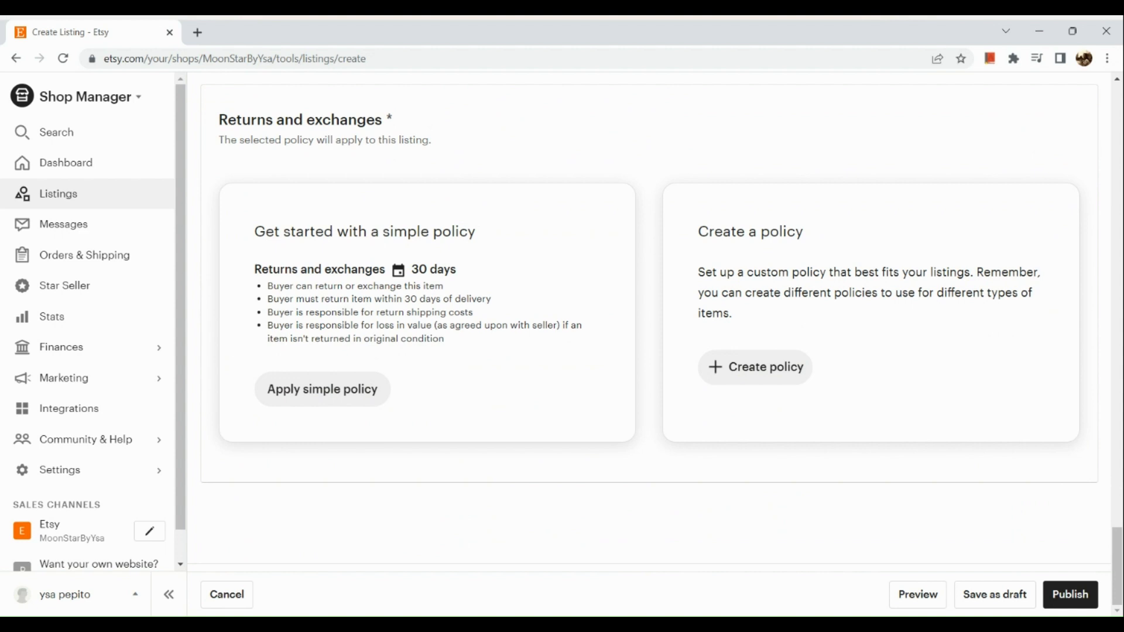
scroll(888, 411, down, 5)
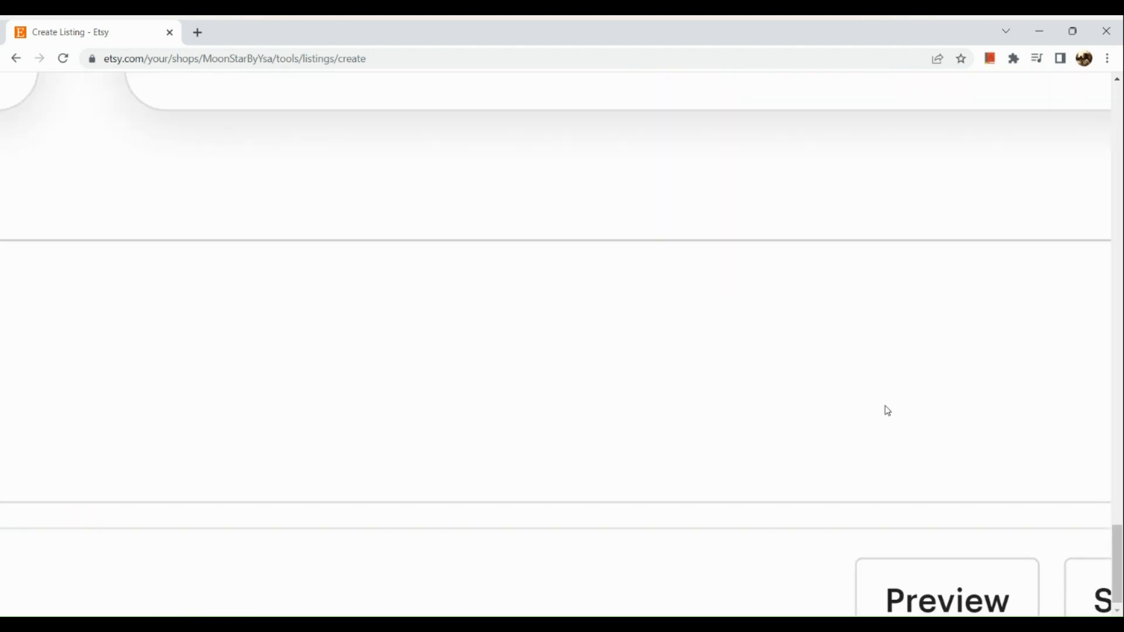
scroll(888, 411, right, 3)
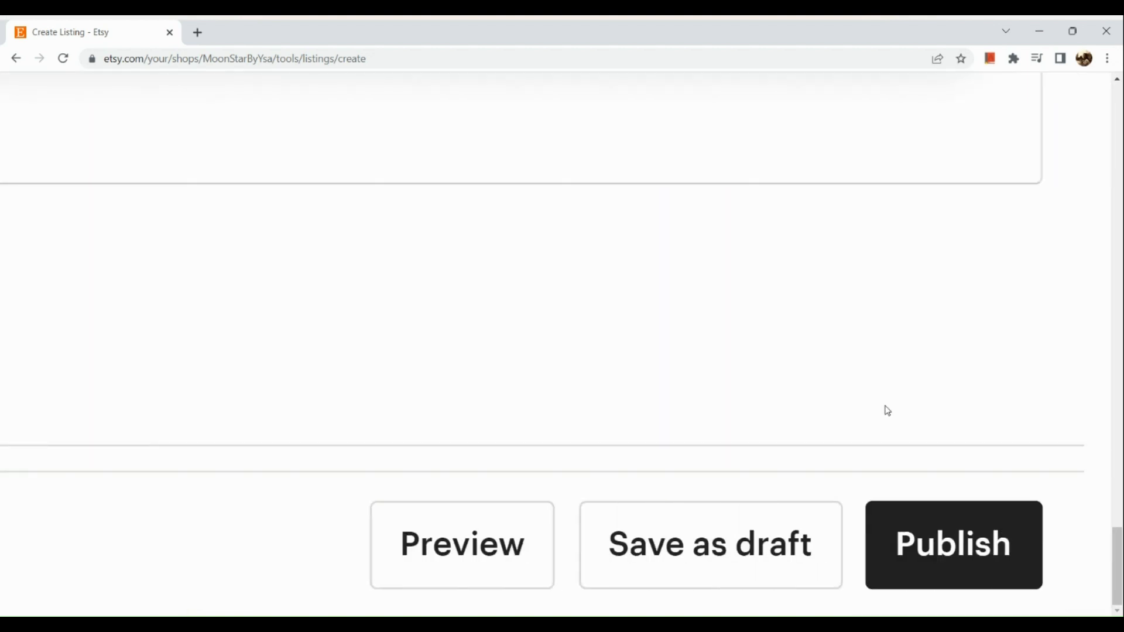